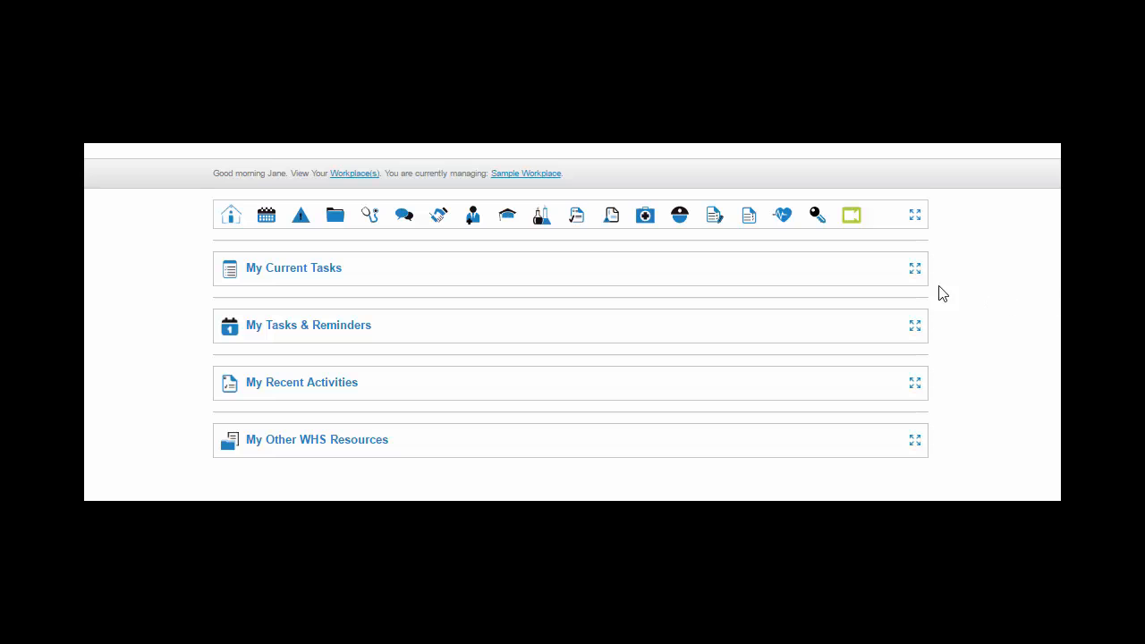
Open the User Management module and check its help text.
click(816, 216)
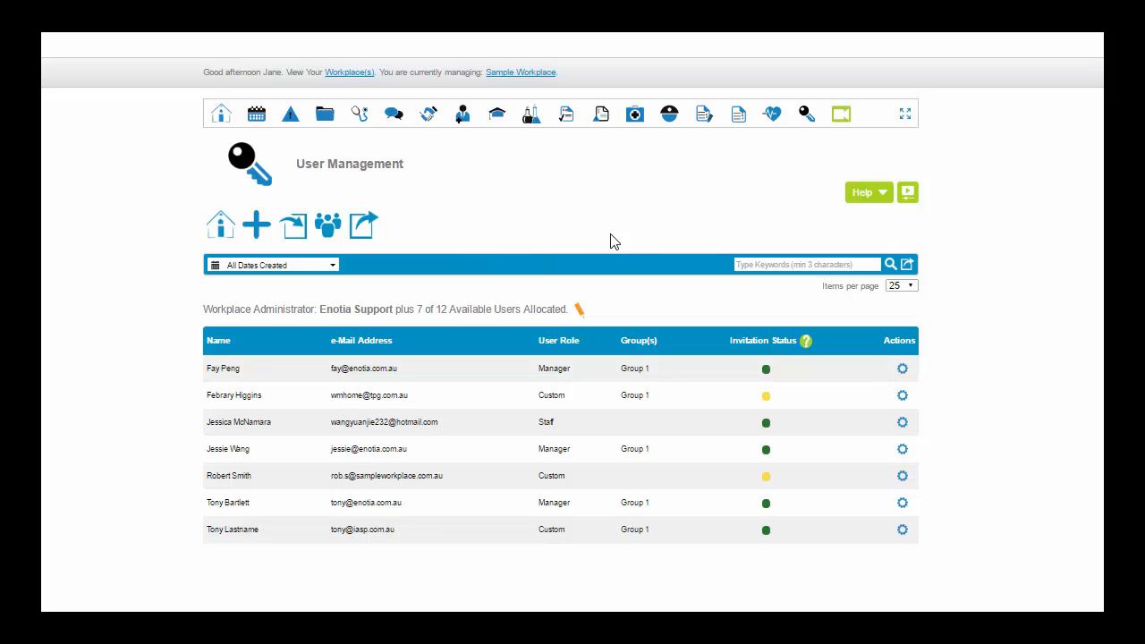
click(879, 197)
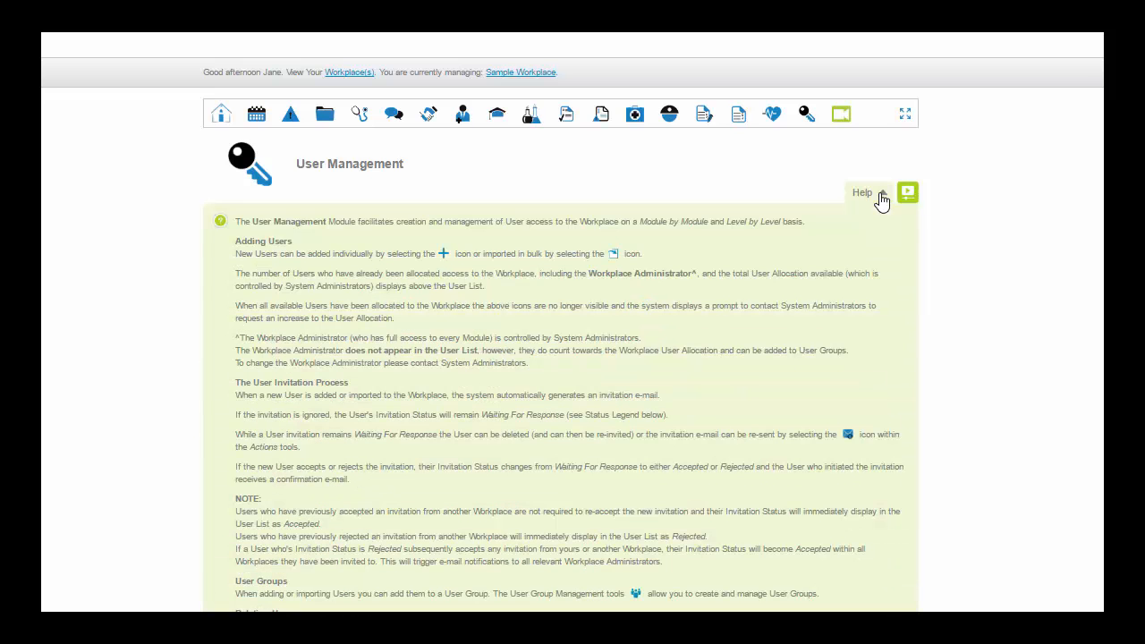
click(881, 197)
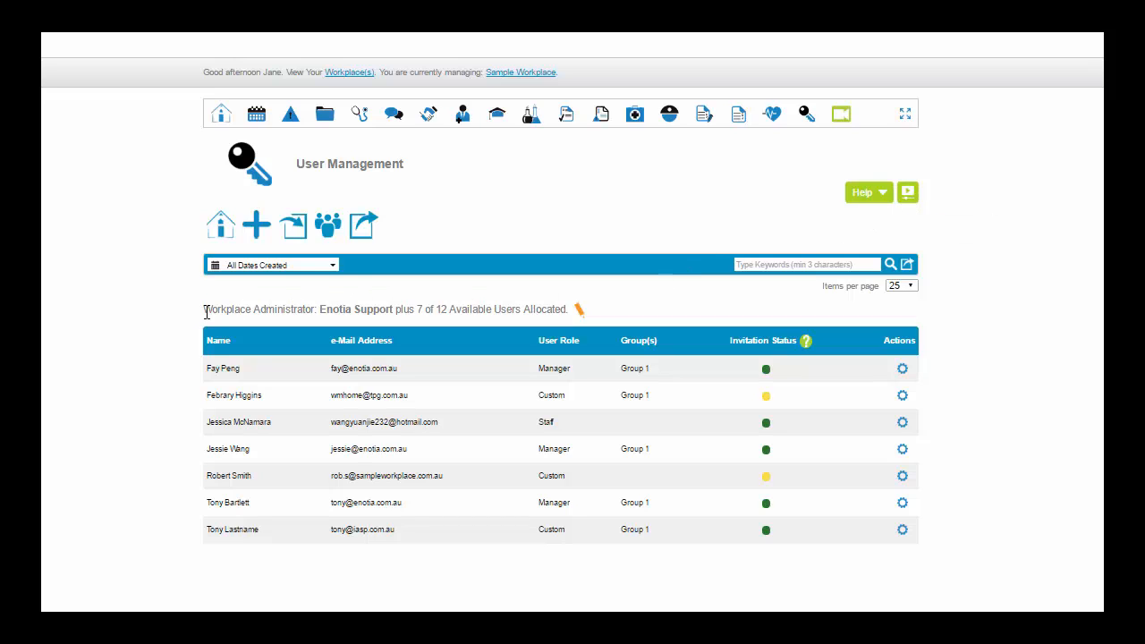
Examine the date-created filter options and the keyword search of the user list.
click(332, 265)
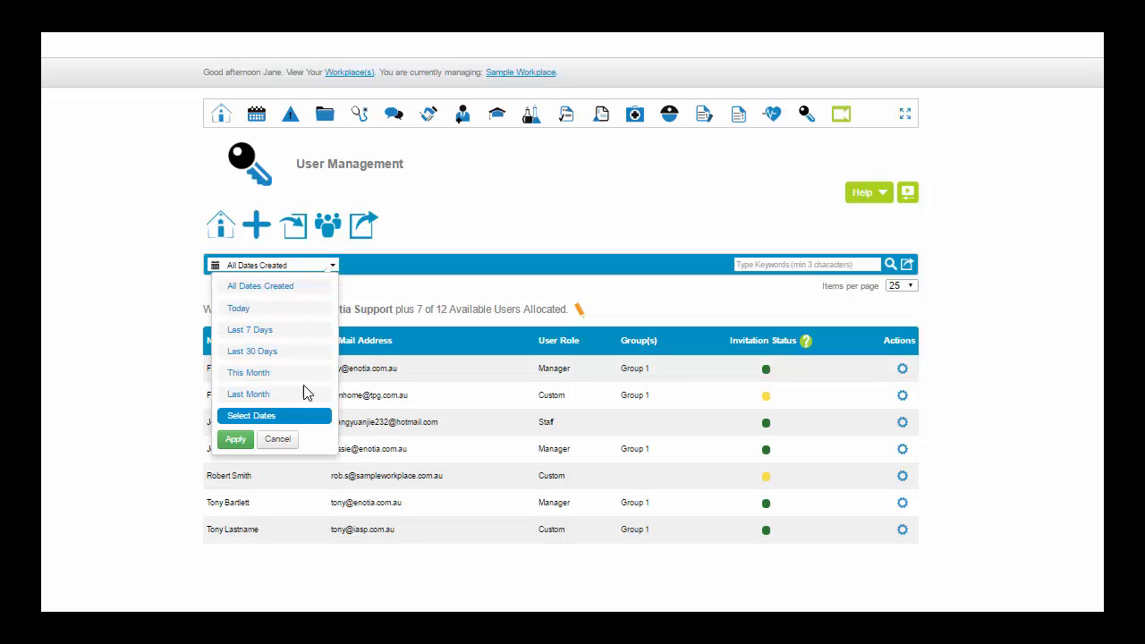
click(756, 261)
click(891, 265)
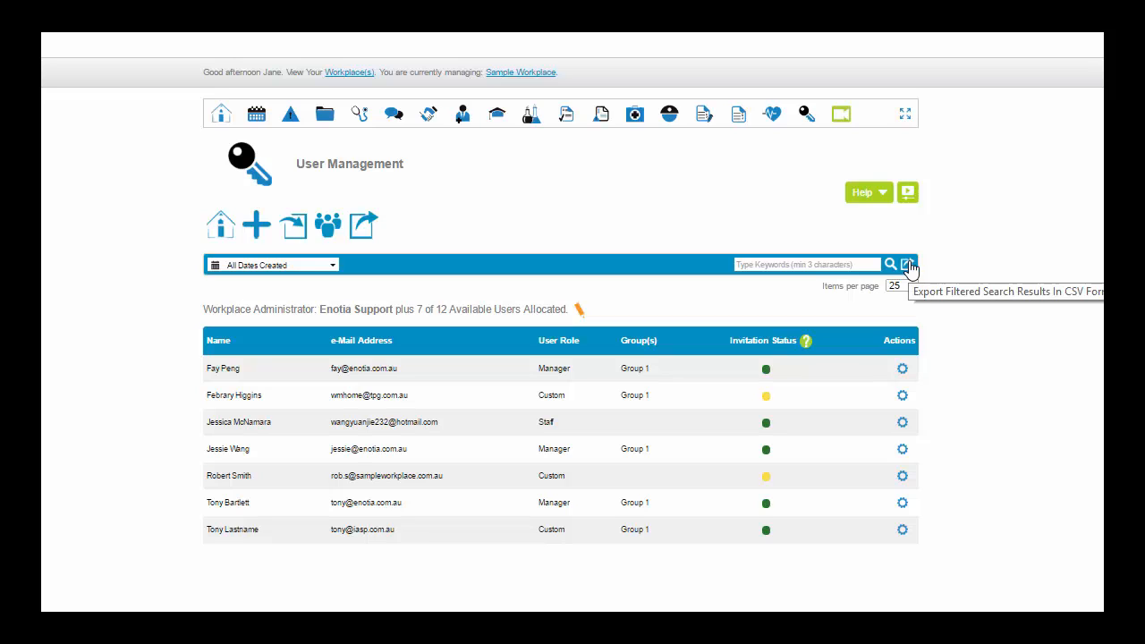
Export the filtered user list in CSV format after toggling the e-Mail and Invitation Status fields in the export selection.
click(908, 265)
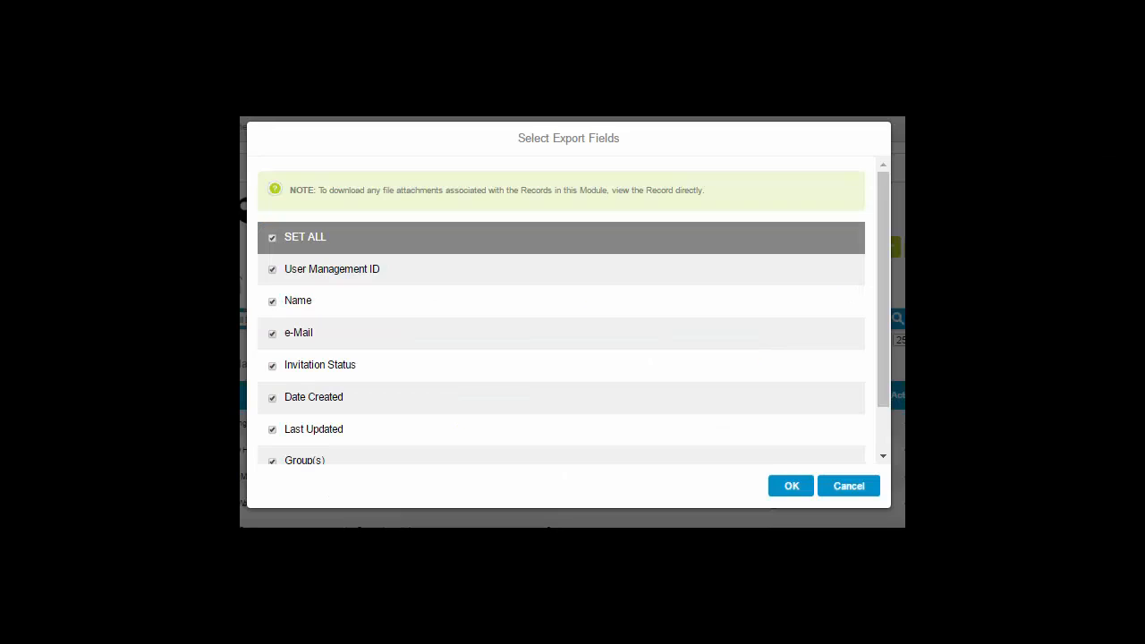
scroll(698, 382, down, 1)
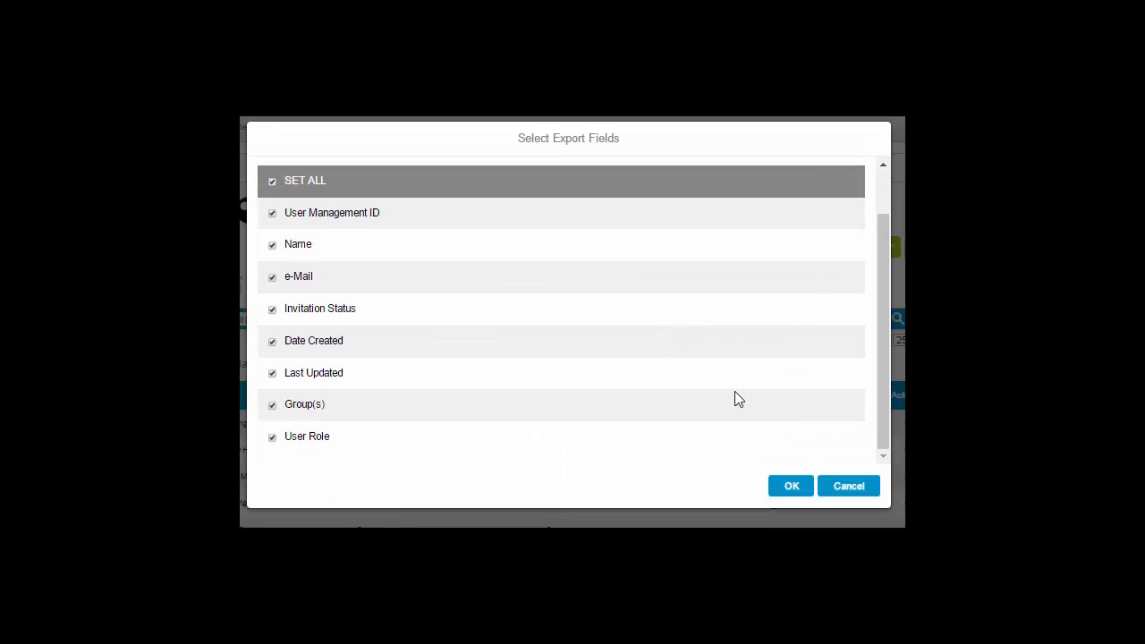
click(272, 309)
click(273, 280)
click(273, 277)
click(273, 309)
click(791, 486)
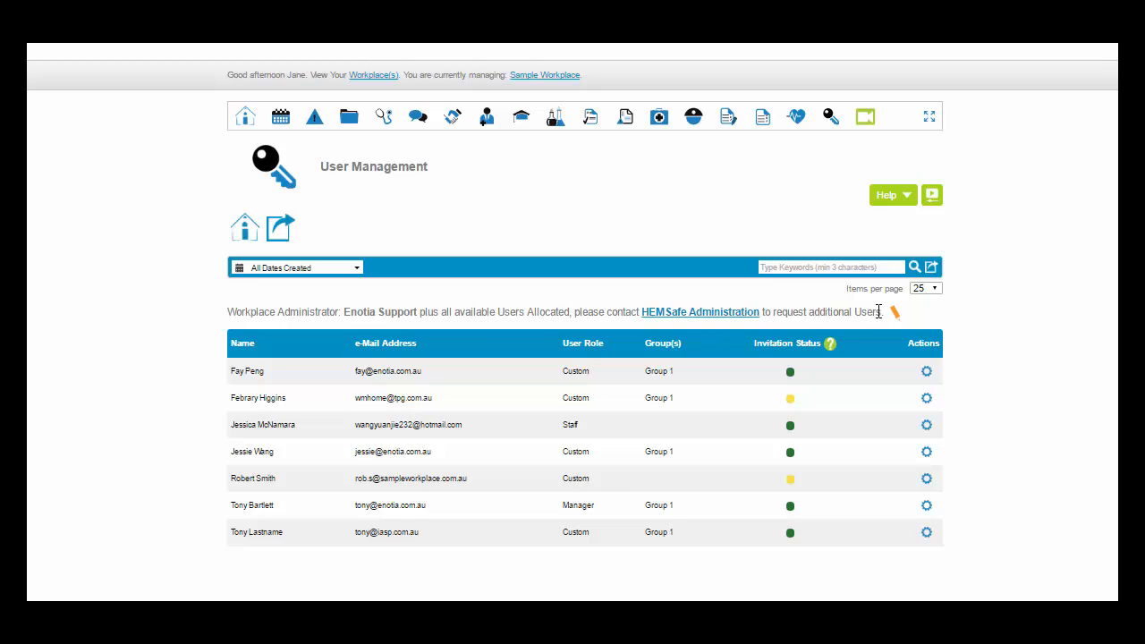
Examine the actions available for individual users in the user list.
click(923, 376)
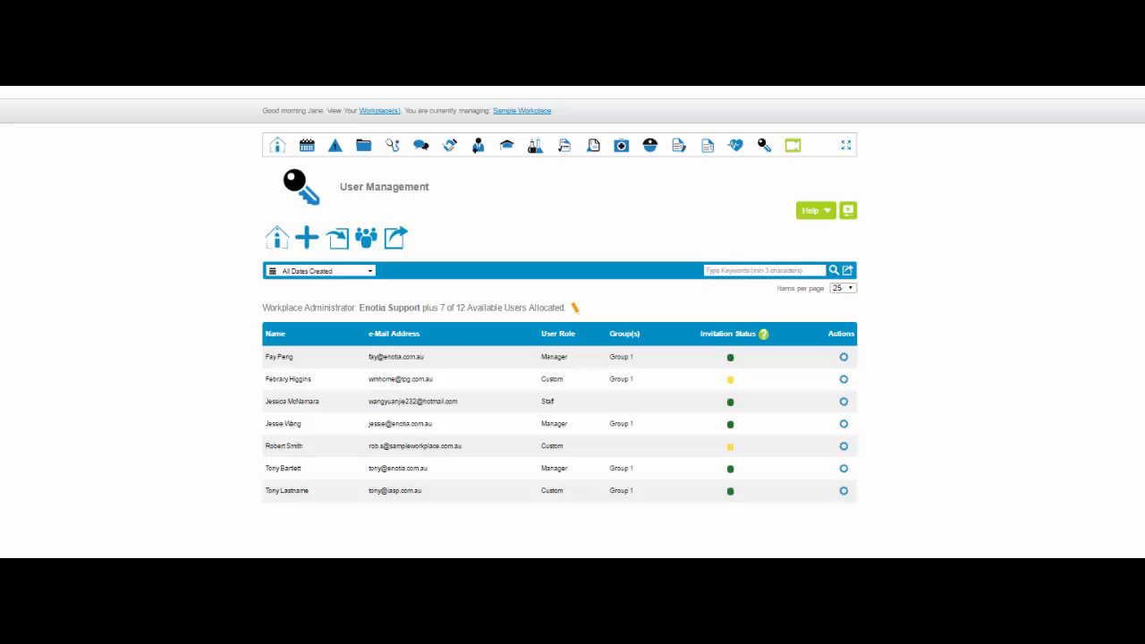
click(842, 359)
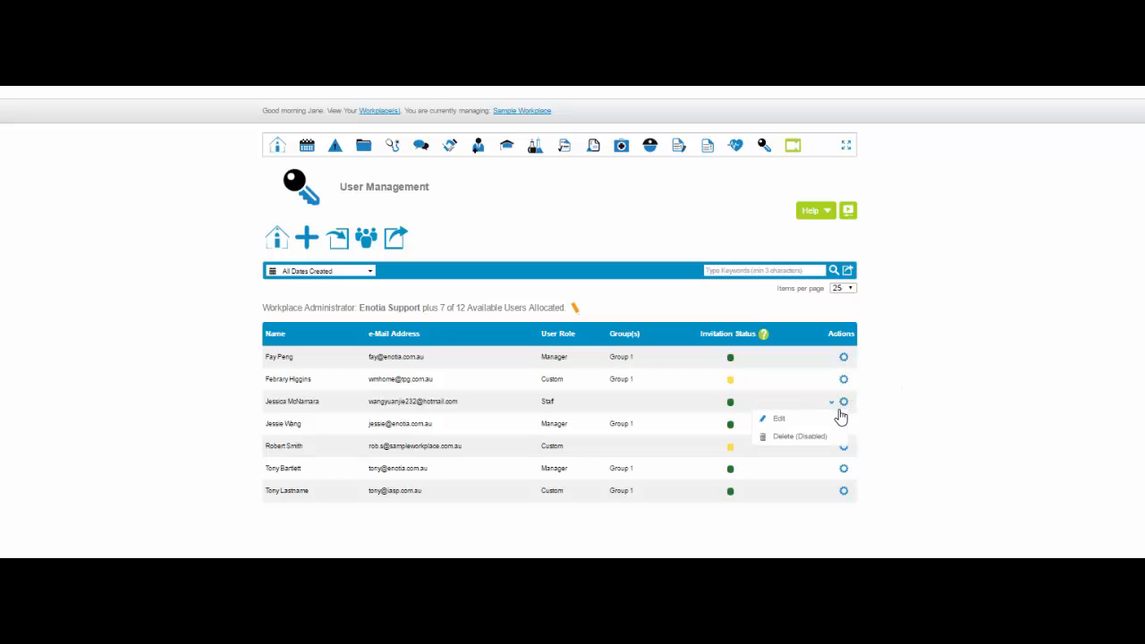
mouse_move(845, 471)
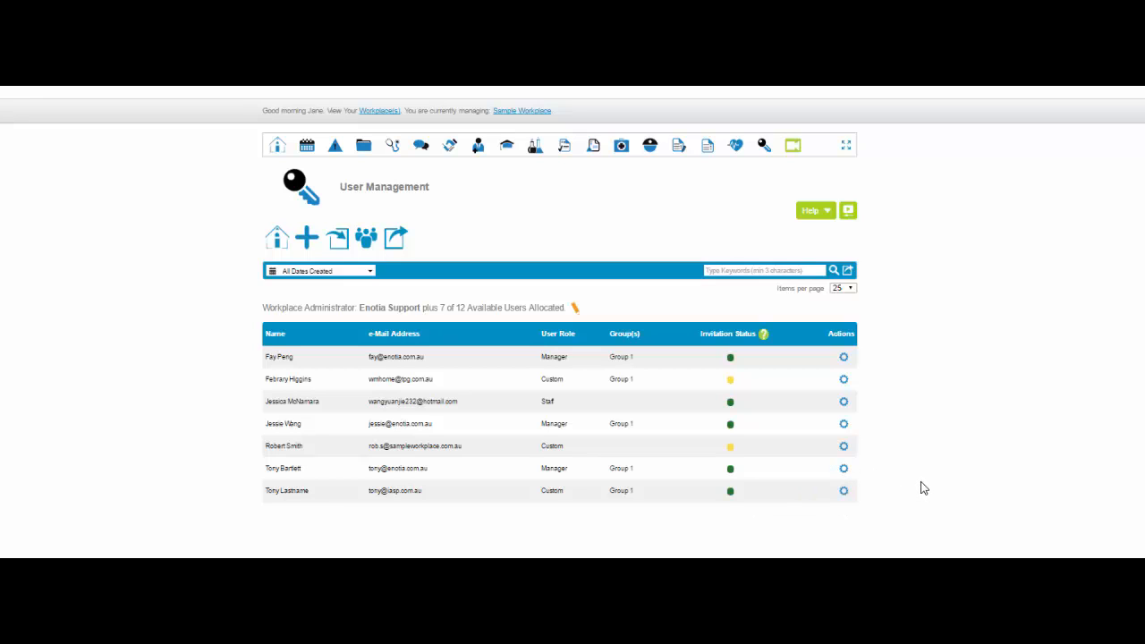
Start an individual user access invitation and assign it to the user group Group 1.
click(307, 238)
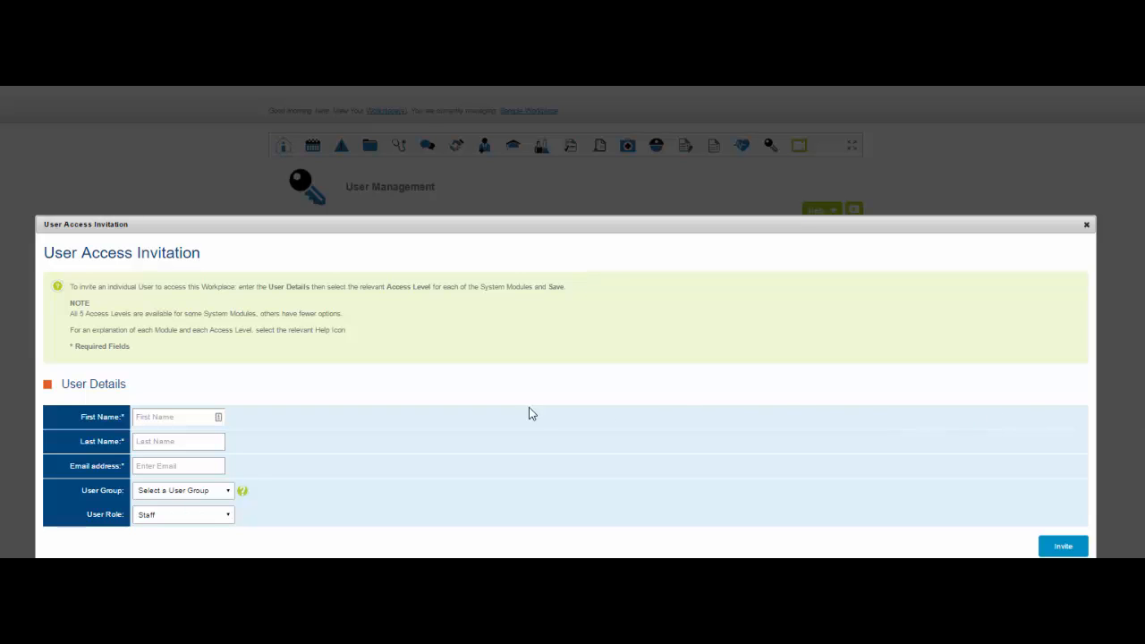
click(145, 466)
click(229, 495)
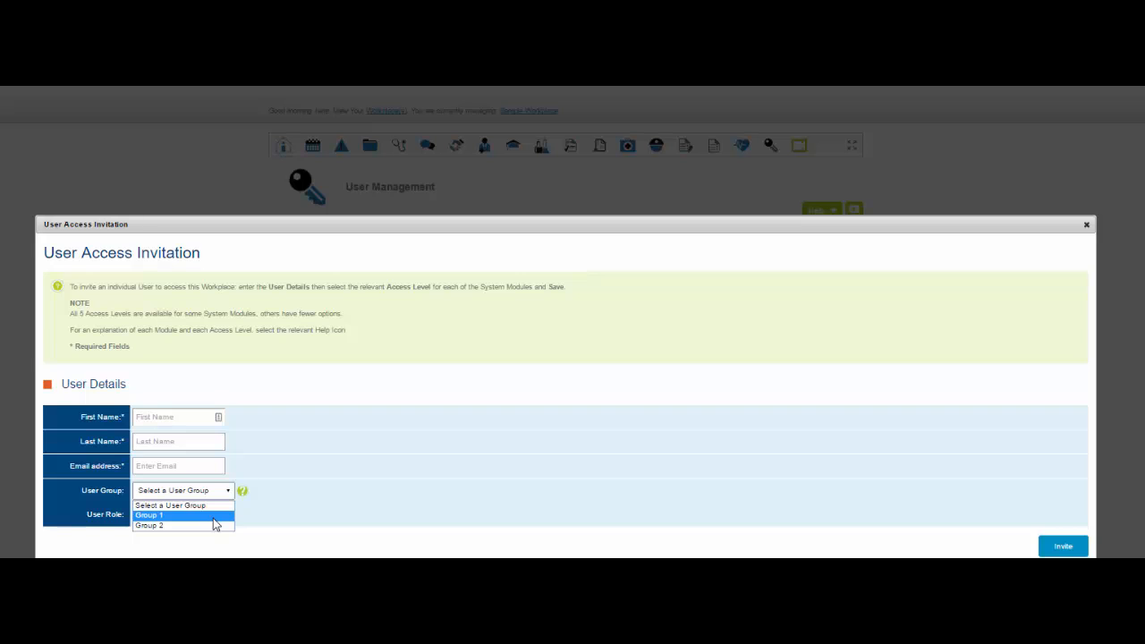
click(215, 517)
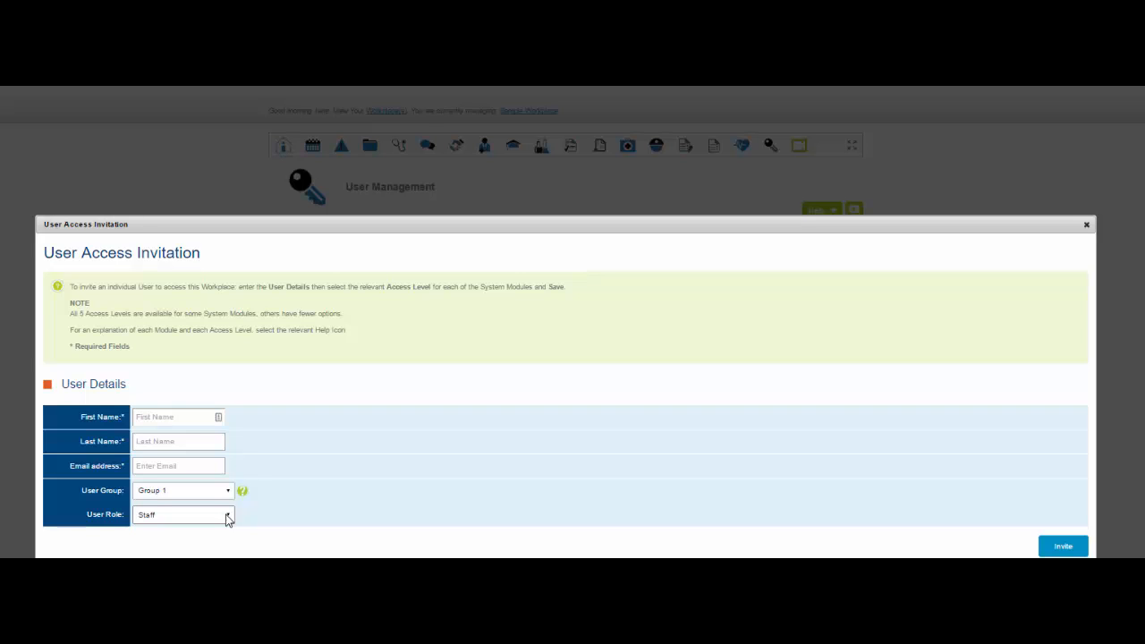
Try the Manager role for the invited user and settle on the Custom user role.
click(228, 517)
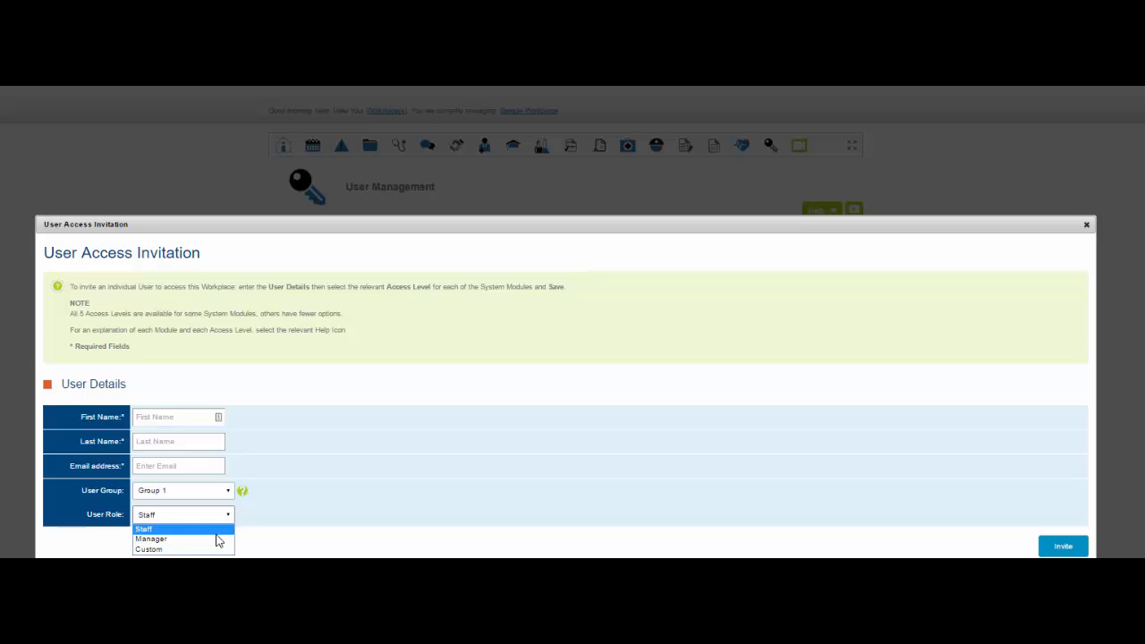
click(217, 537)
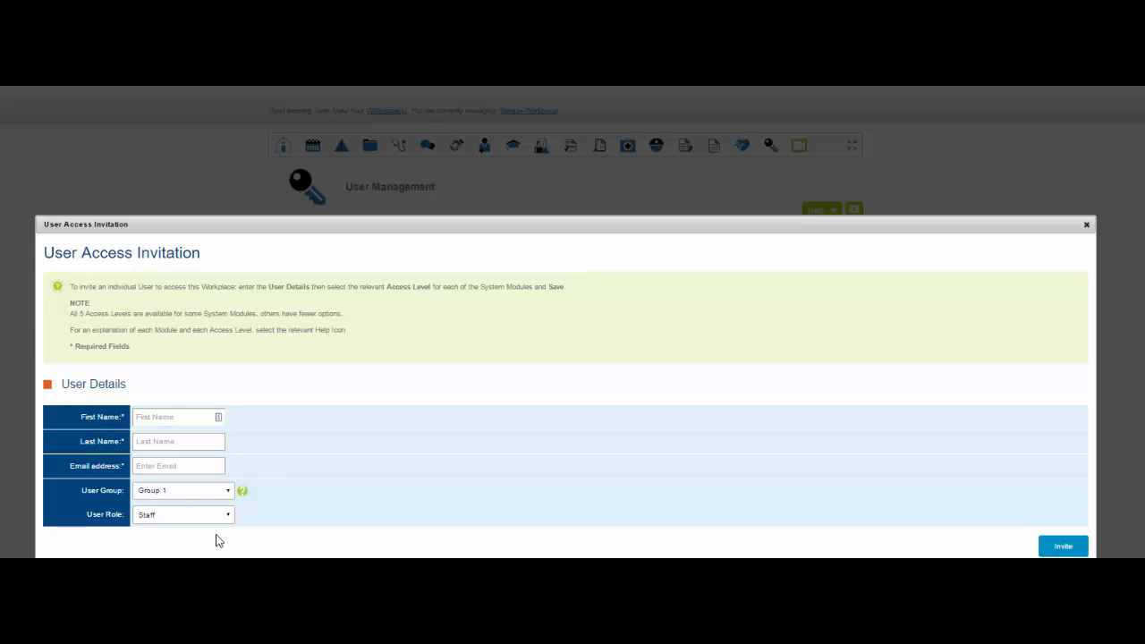
click(222, 517)
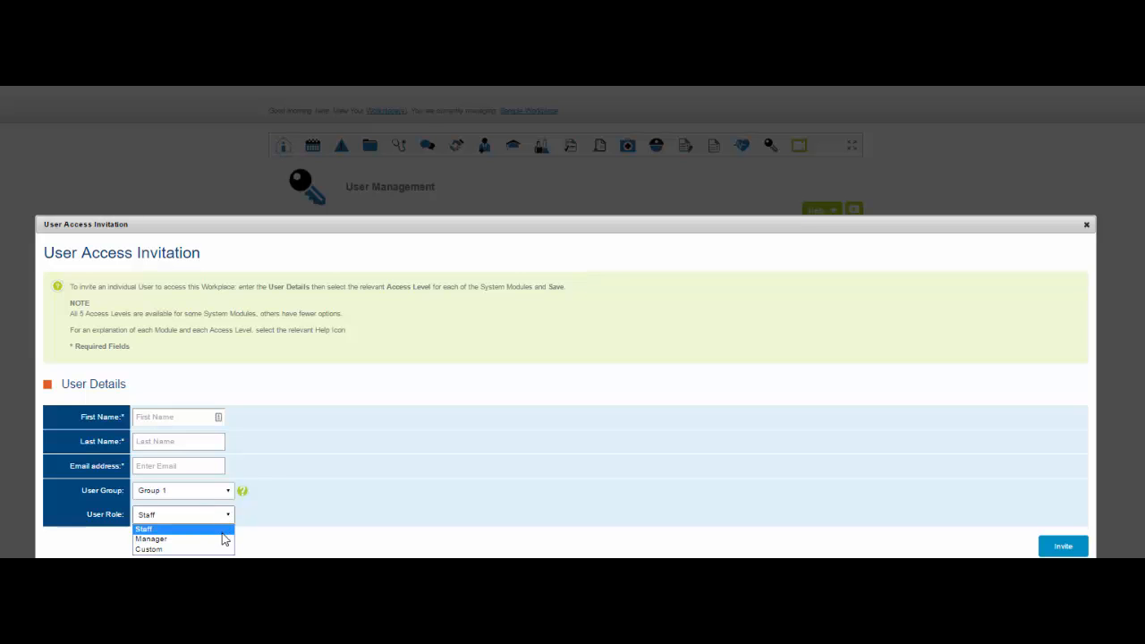
click(221, 539)
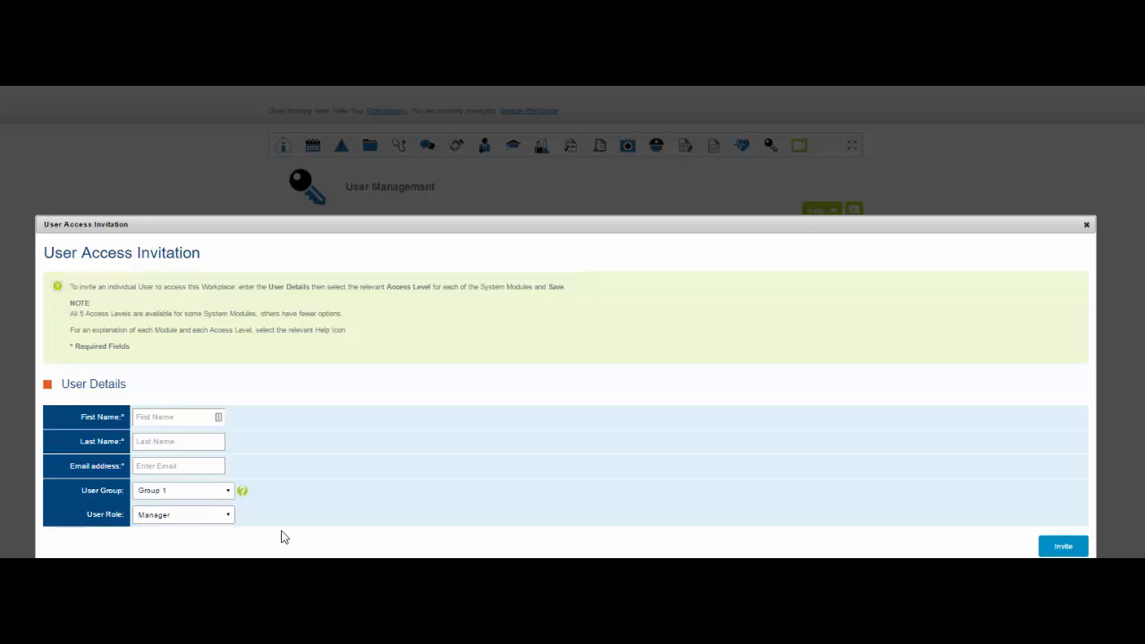
click(230, 516)
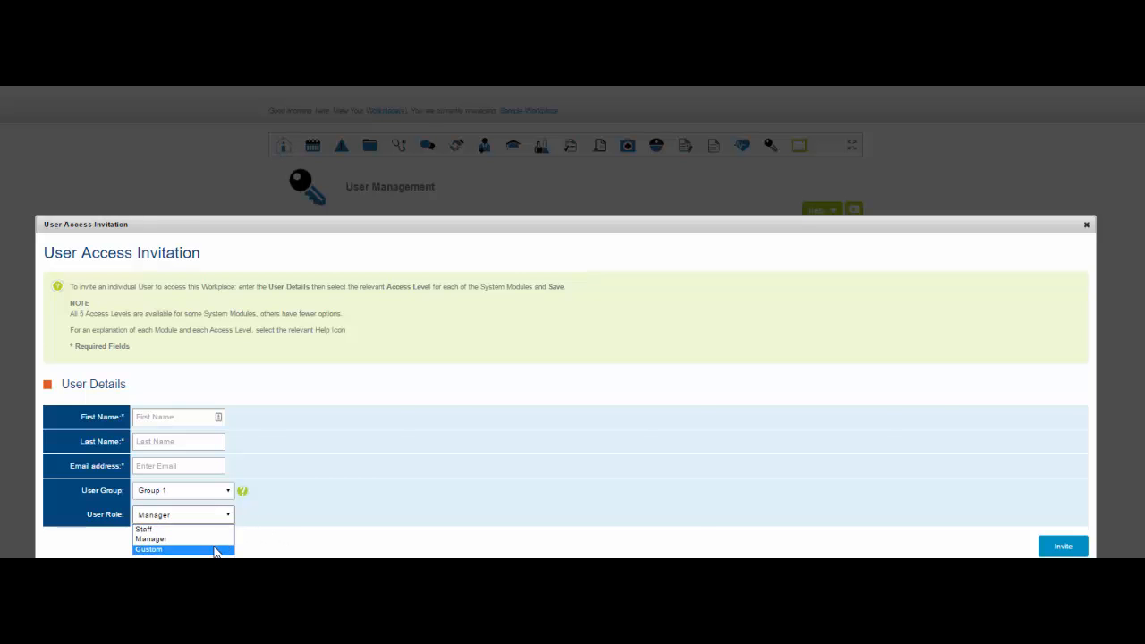
click(218, 547)
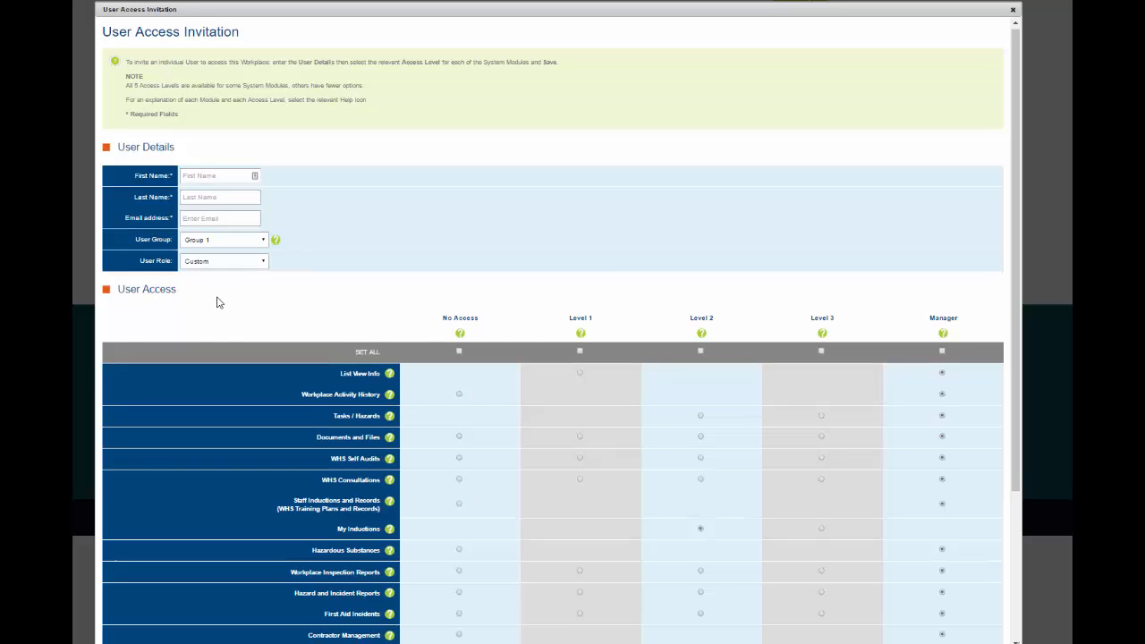
Read the help notes for No Access, Level 2, Documents and Files, and My Inductions, and send the invitation.
scroll(216, 302, down, 3)
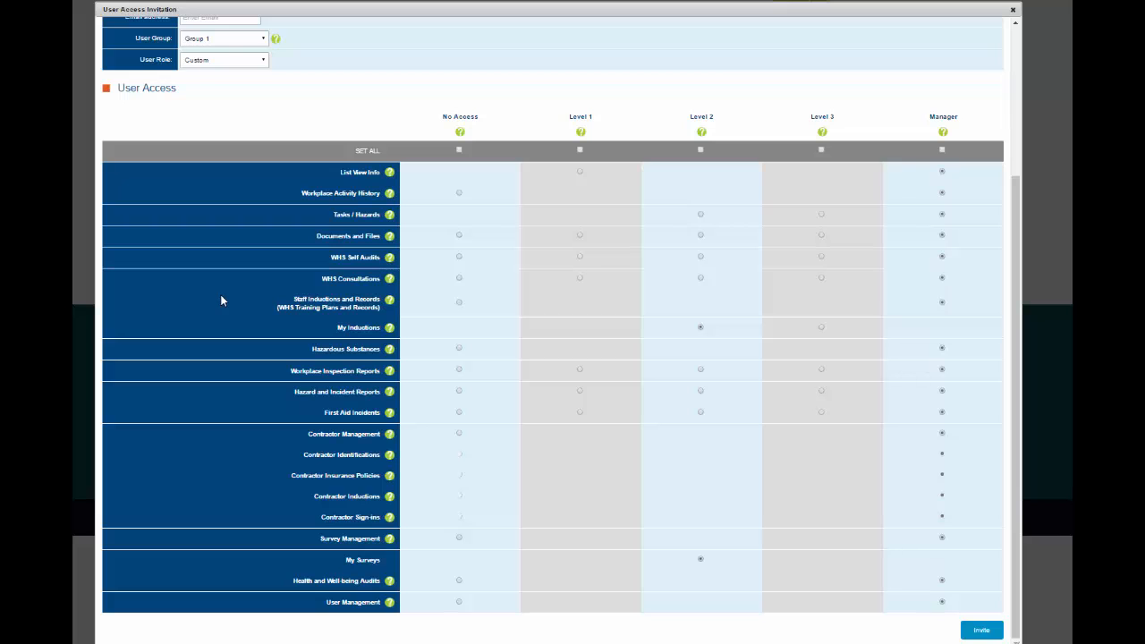
click(460, 132)
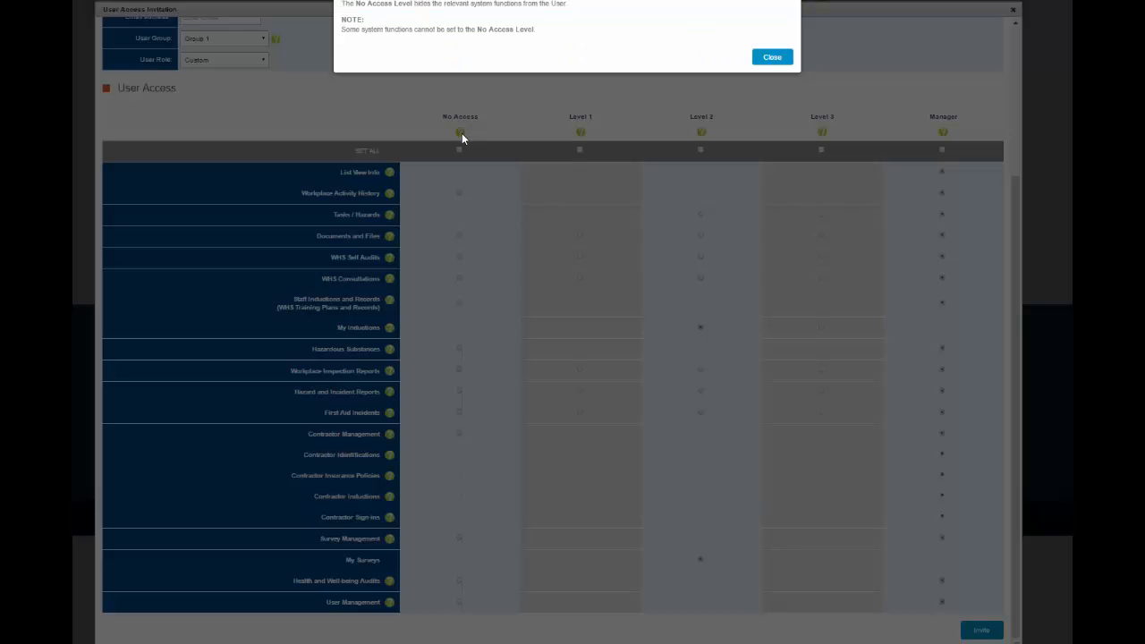
click(772, 58)
click(702, 131)
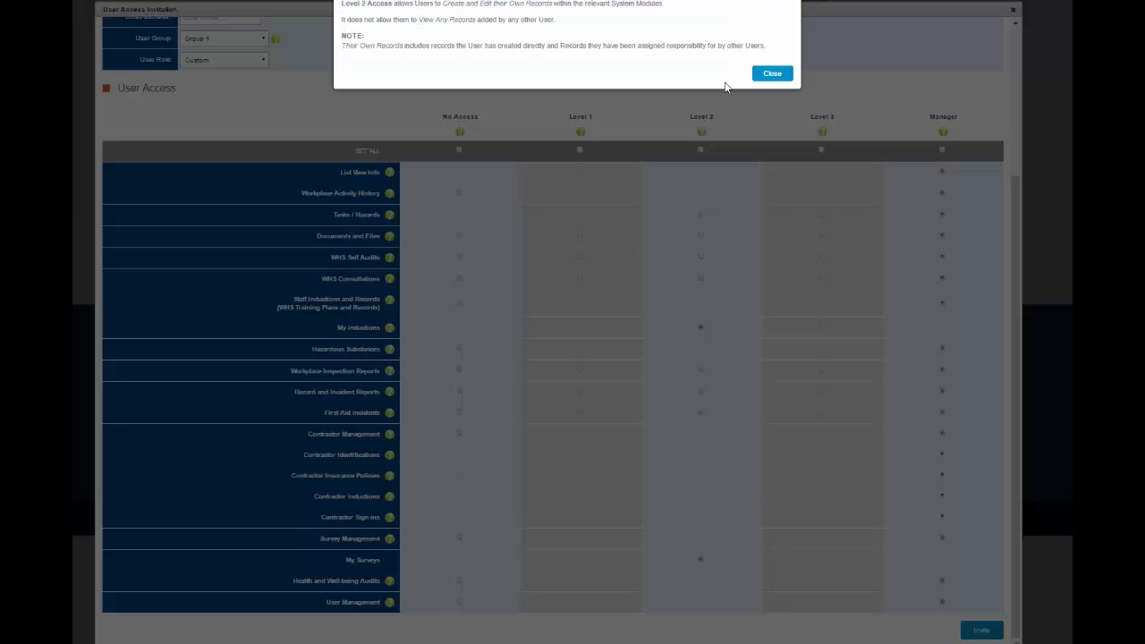
click(770, 73)
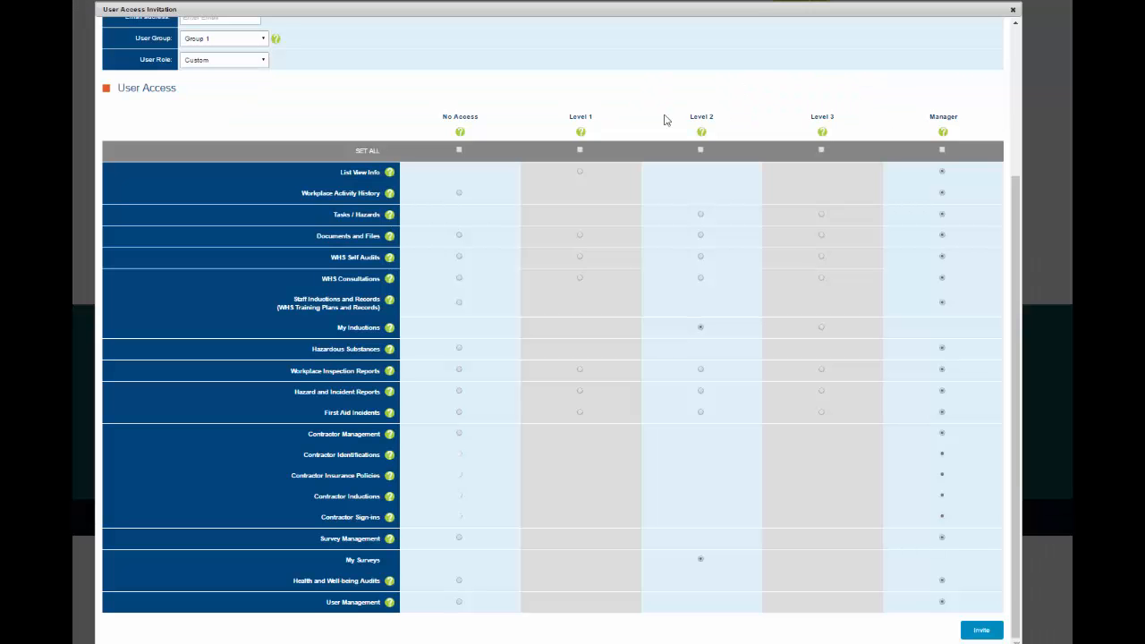
click(390, 237)
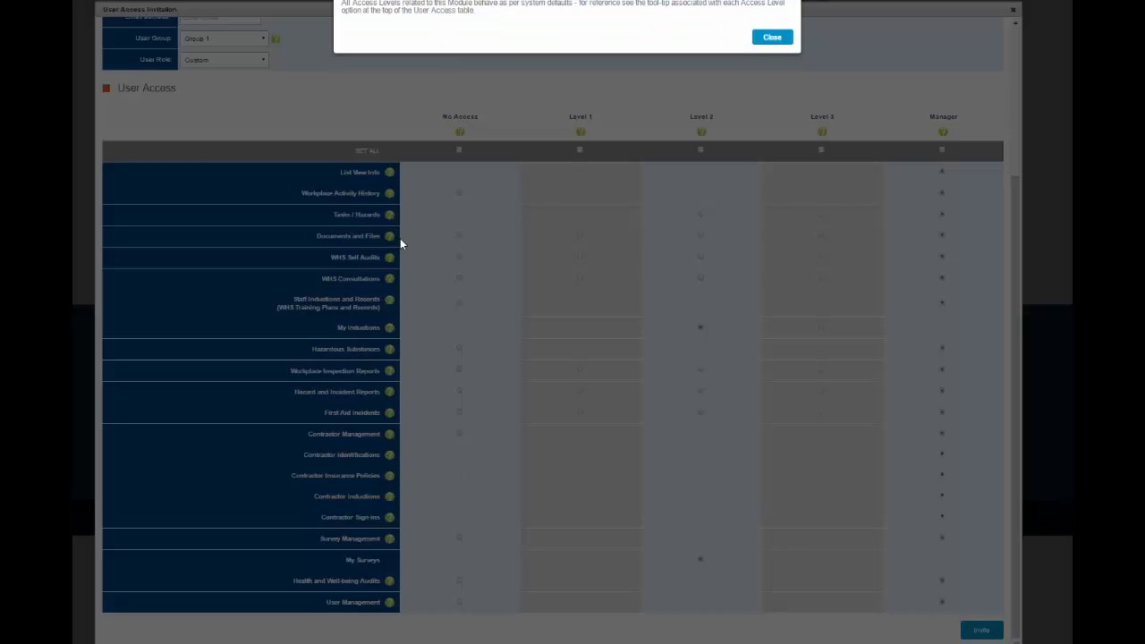
click(770, 40)
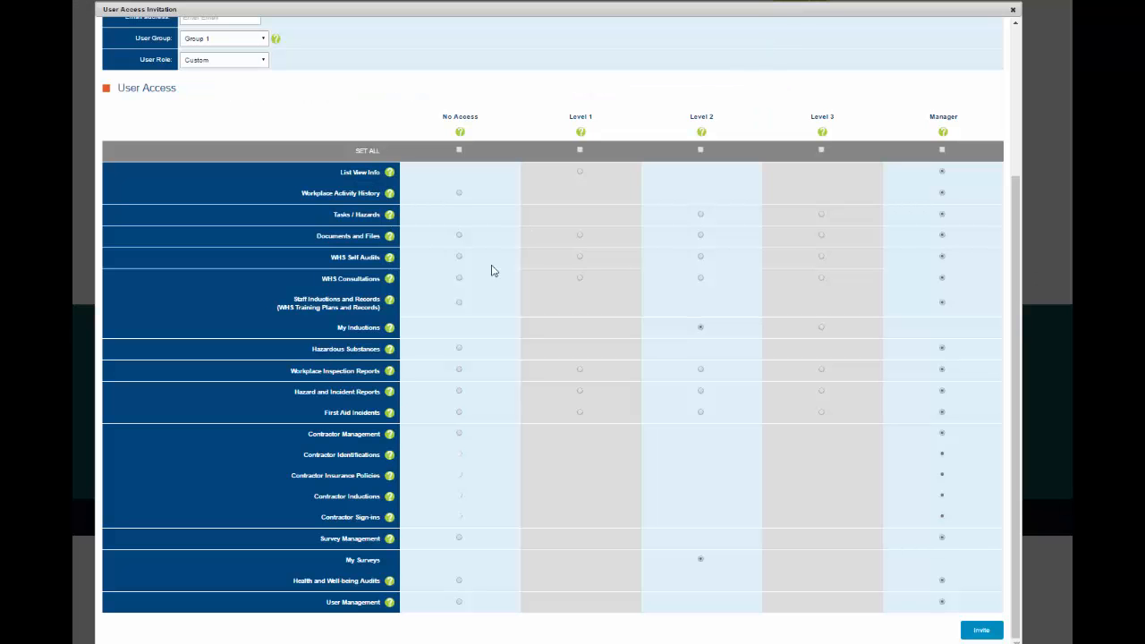
click(390, 328)
click(770, 105)
click(981, 630)
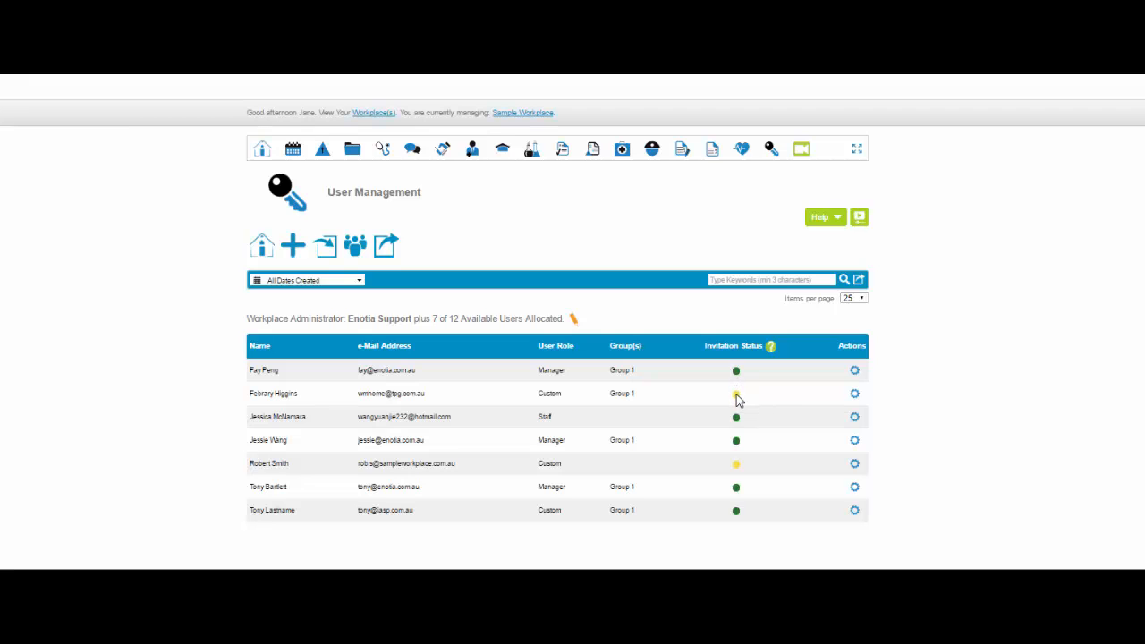
View the invitation status legend and re-send the invitation to the second user in the list.
click(771, 348)
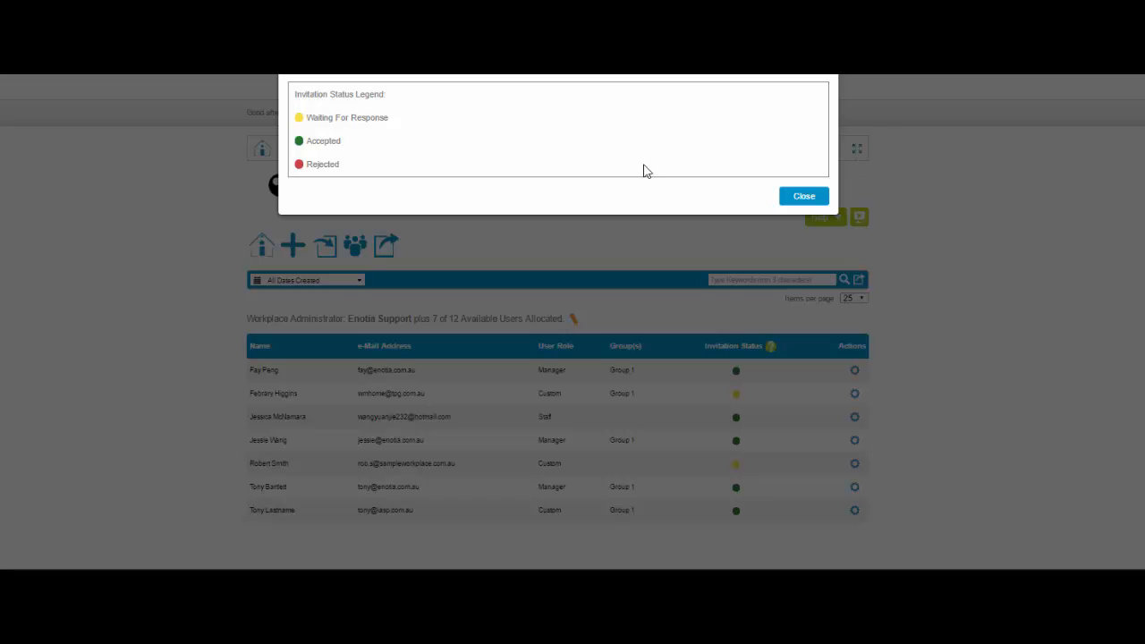
click(804, 196)
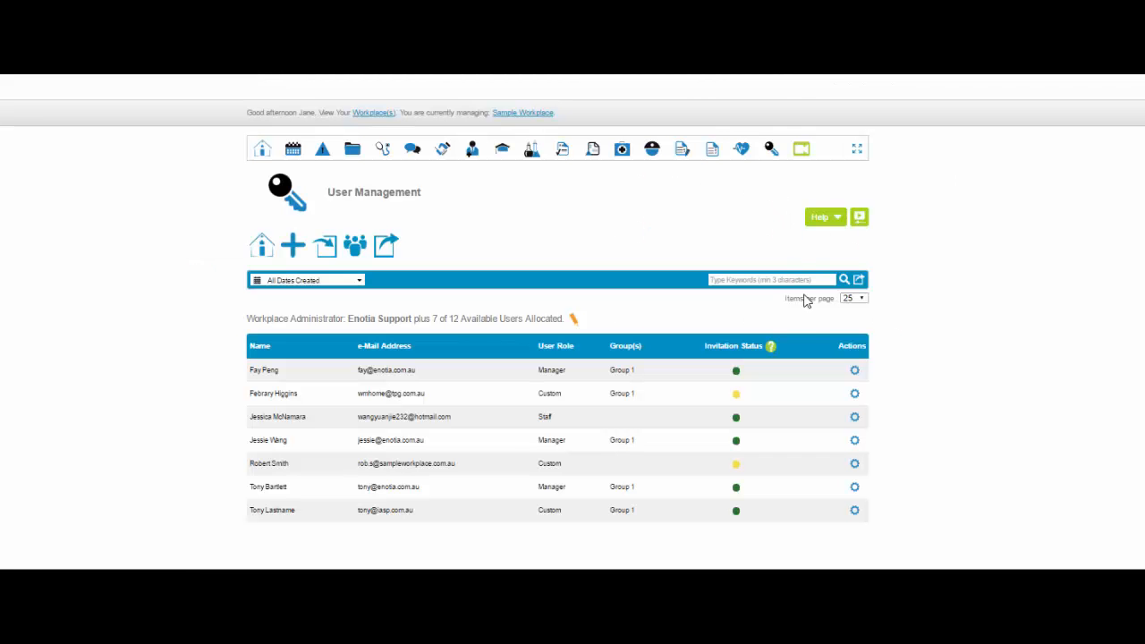
mouse_move(805, 371)
mouse_move(831, 396)
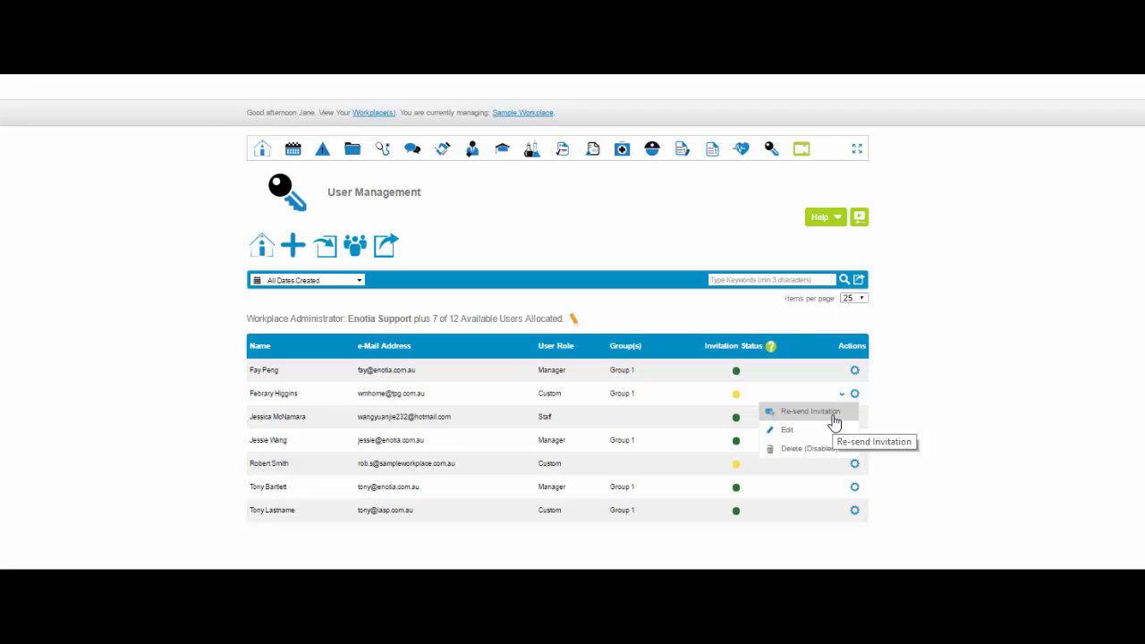
click(832, 417)
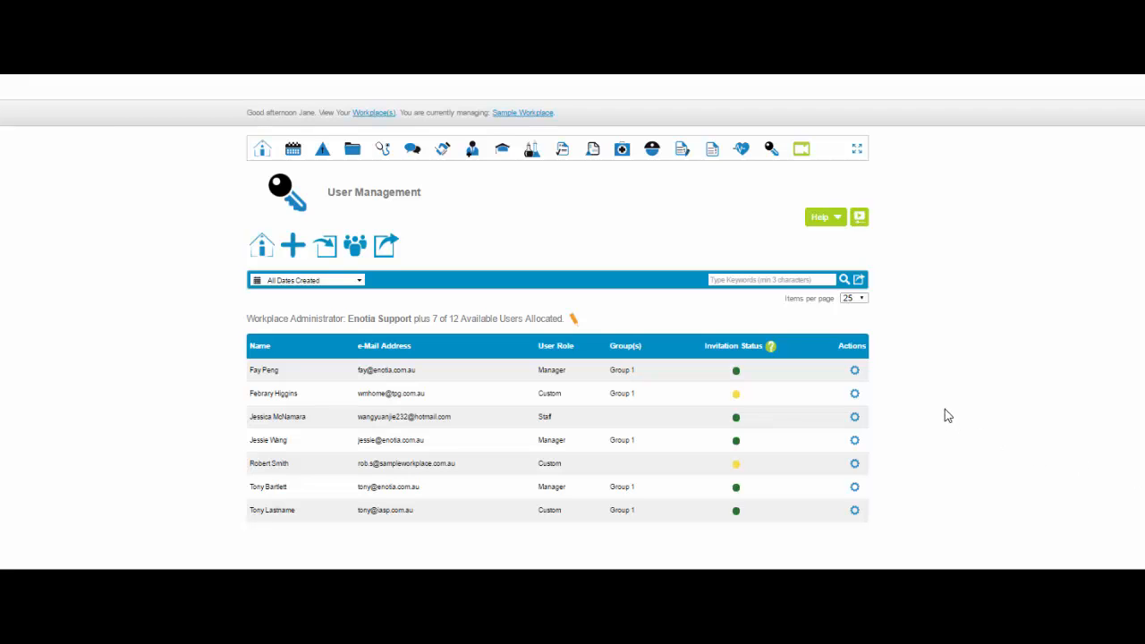
Open the bulk user import.
click(326, 256)
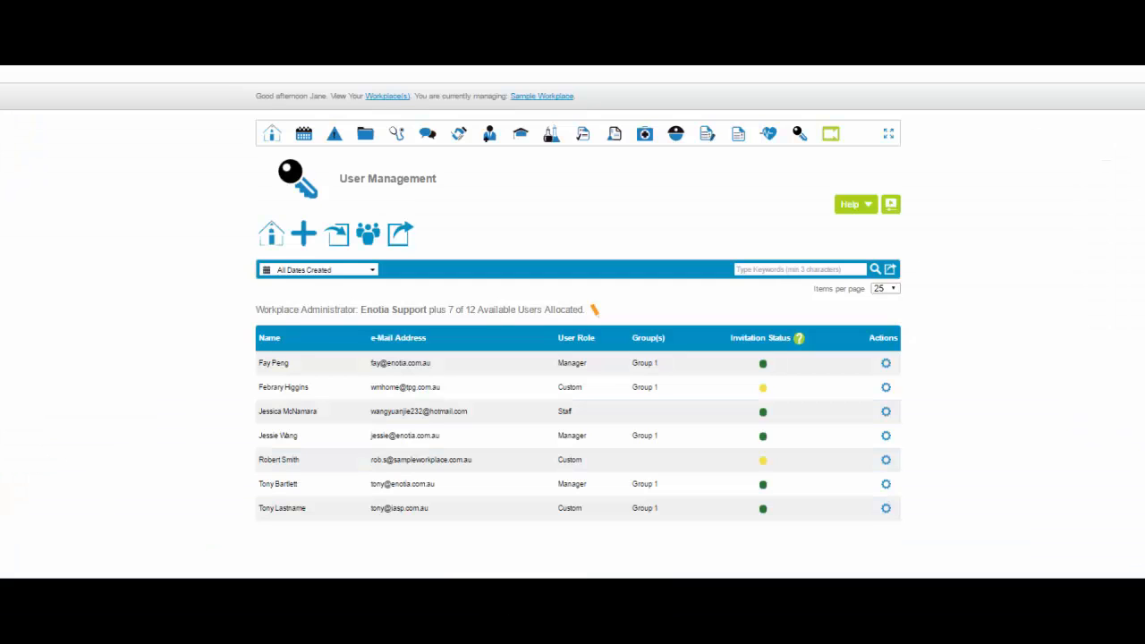
Open User Group Management and create a new user group named "group 4".
click(368, 235)
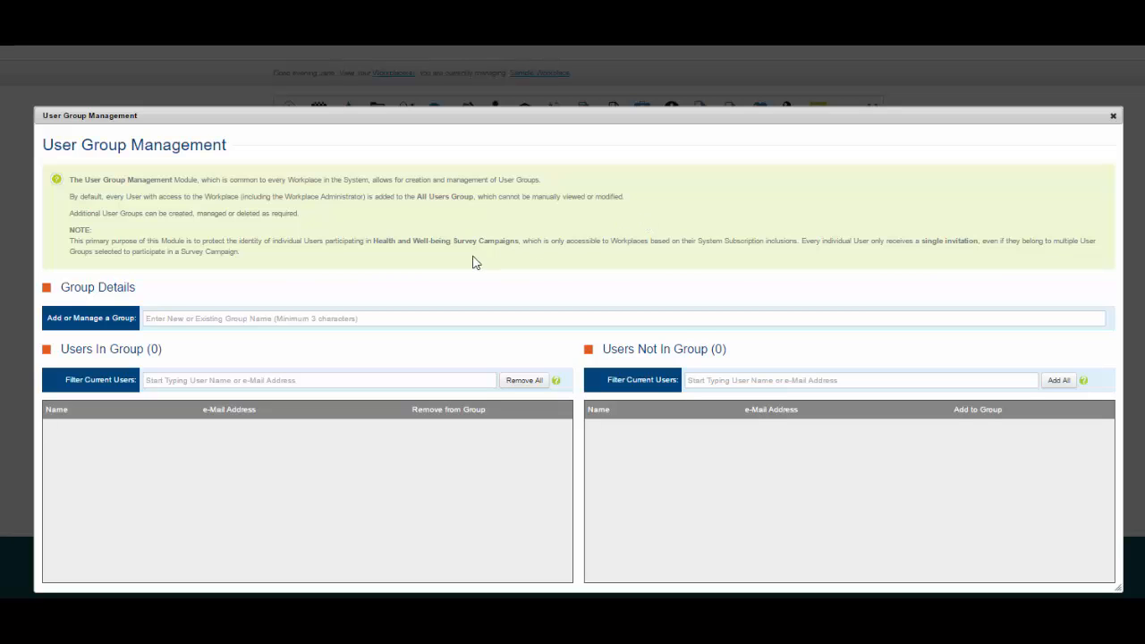
click(156, 320)
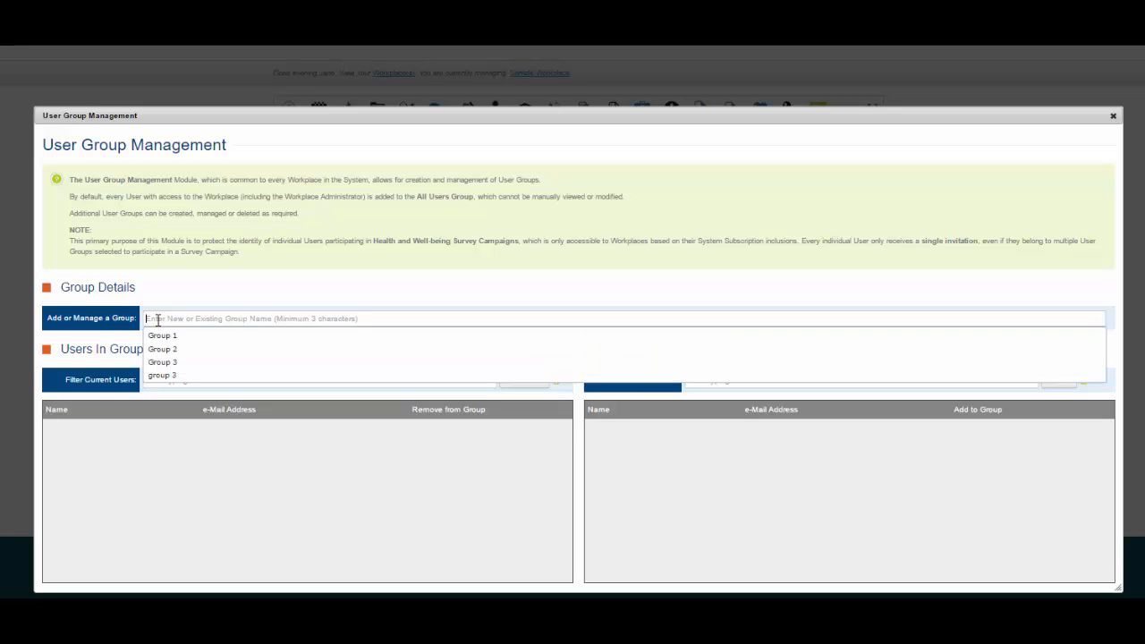
text(group)
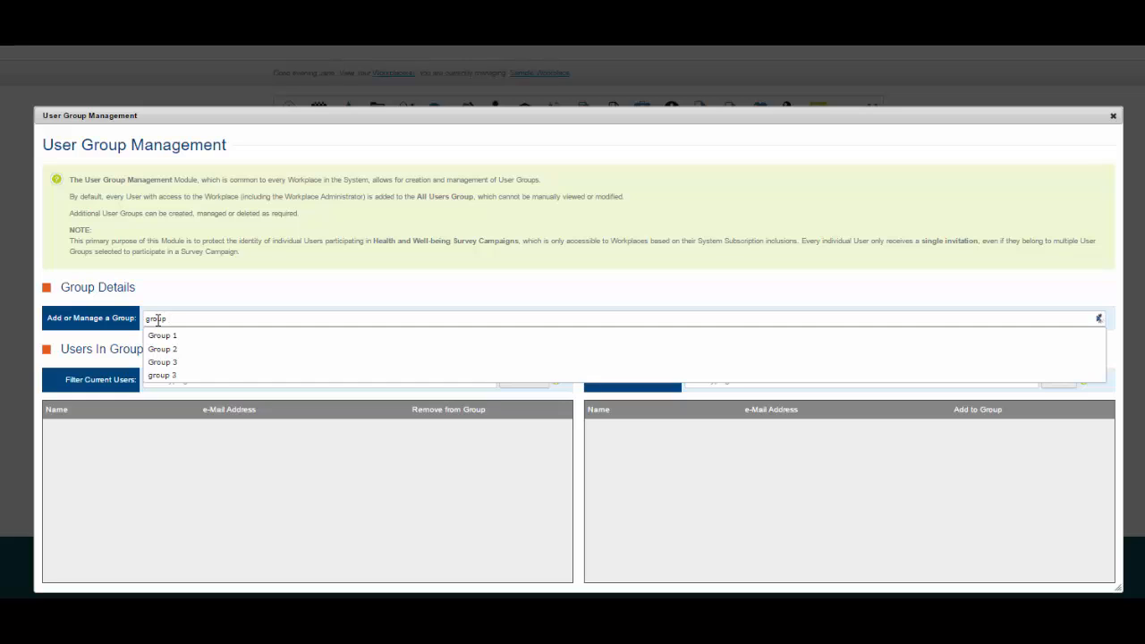
text( 4)
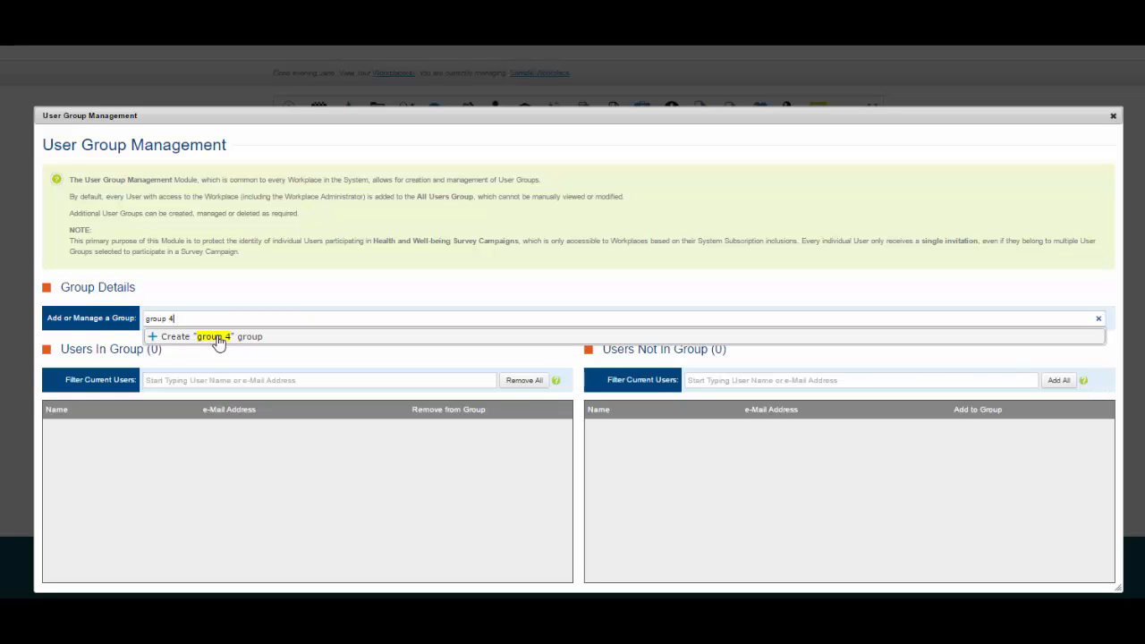
click(162, 344)
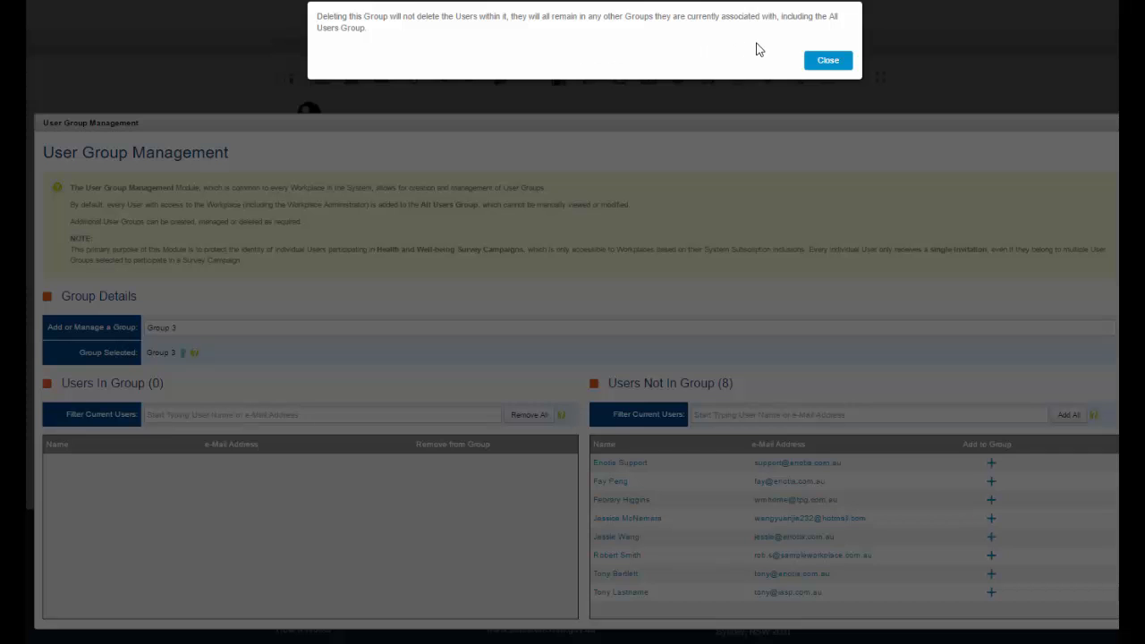
Filter the users not in group 3 by "eno" and close User Group Management.
click(814, 61)
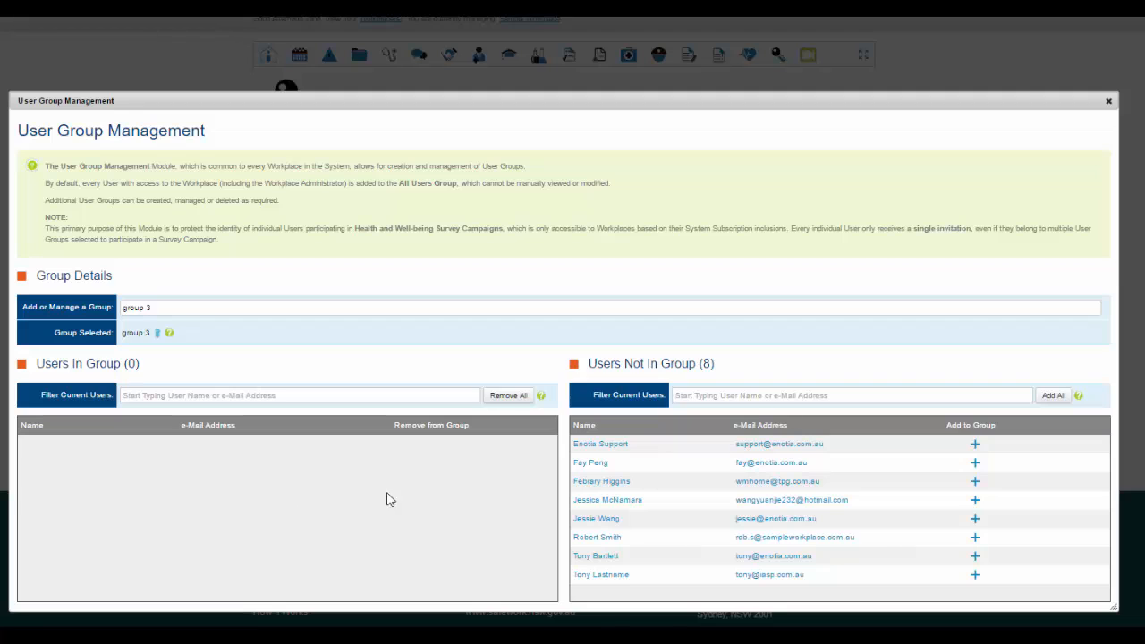
click(703, 399)
text(eno)
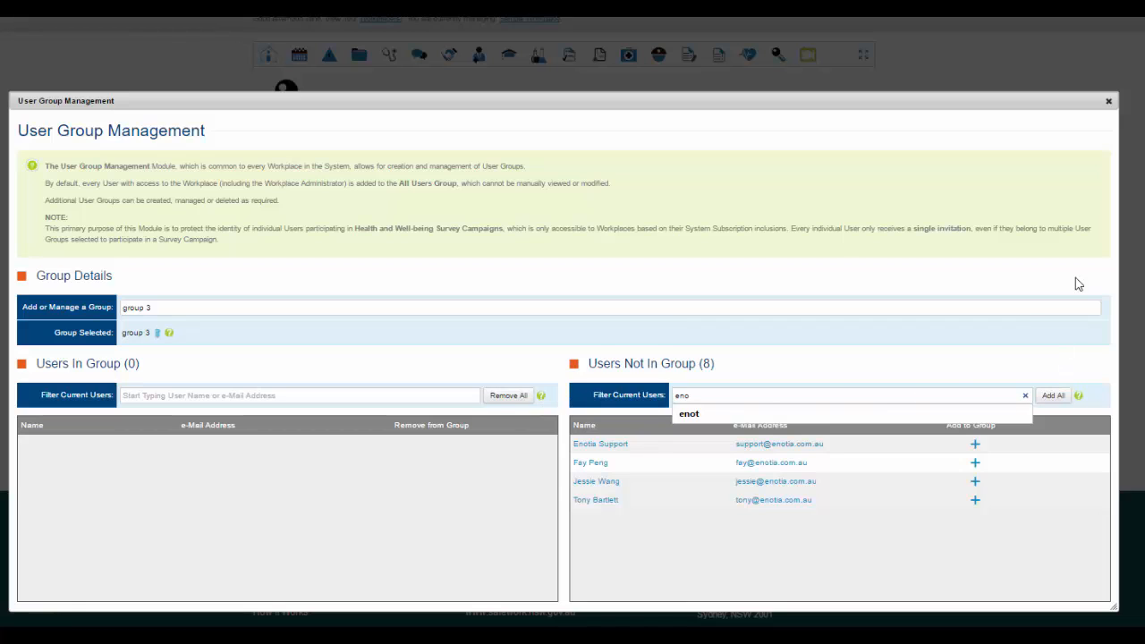
click(1109, 103)
click(1109, 103)
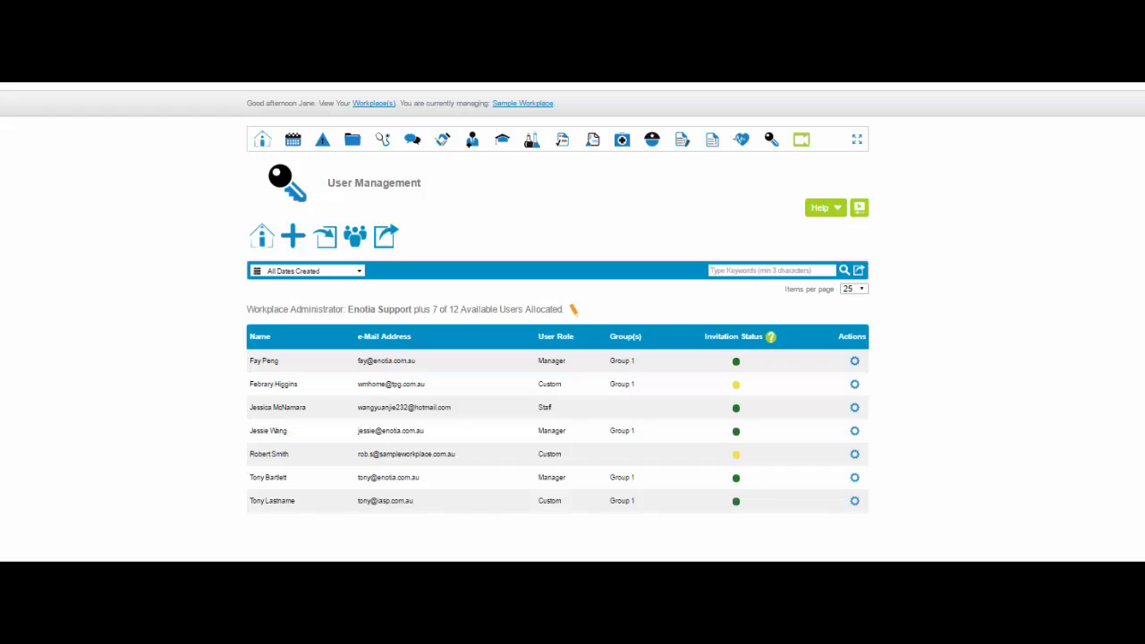